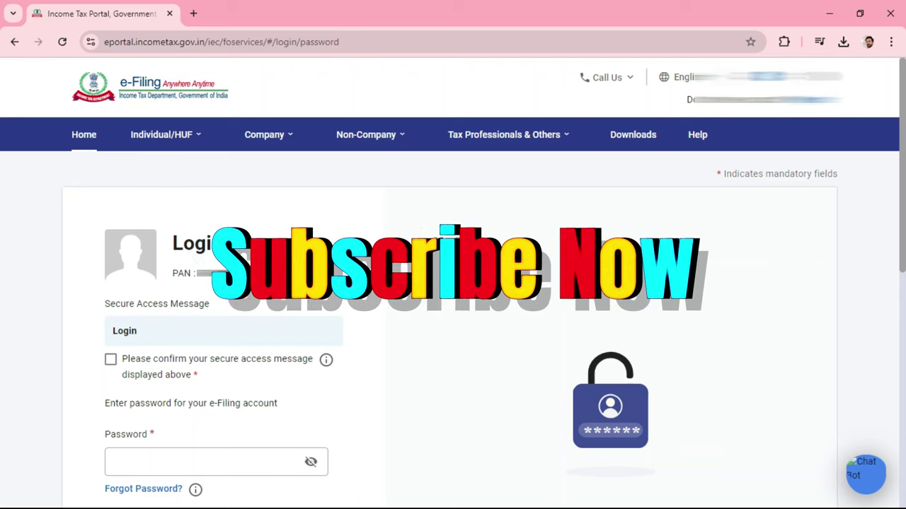
- Confirm the secure access message, enter the account password, and log in to the e-Filing account
left_click(111, 360)
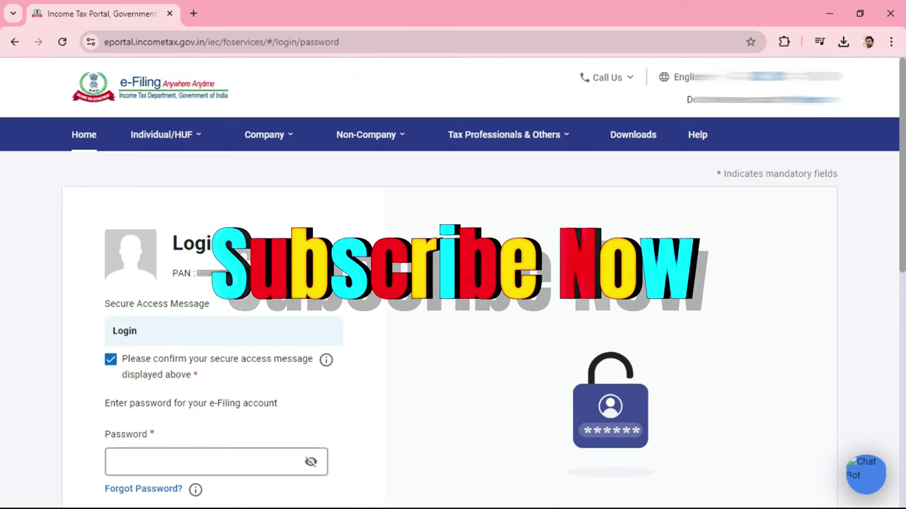
left_click(205, 462)
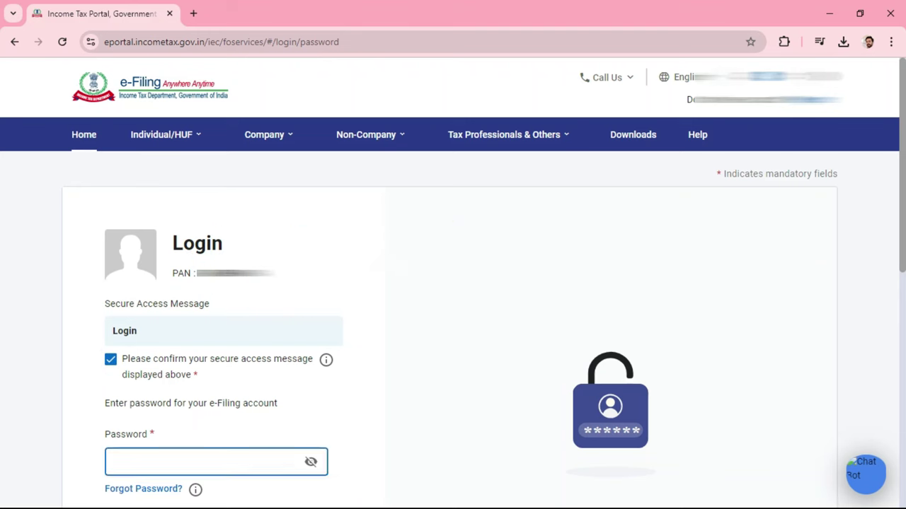
type("•••••••••••")
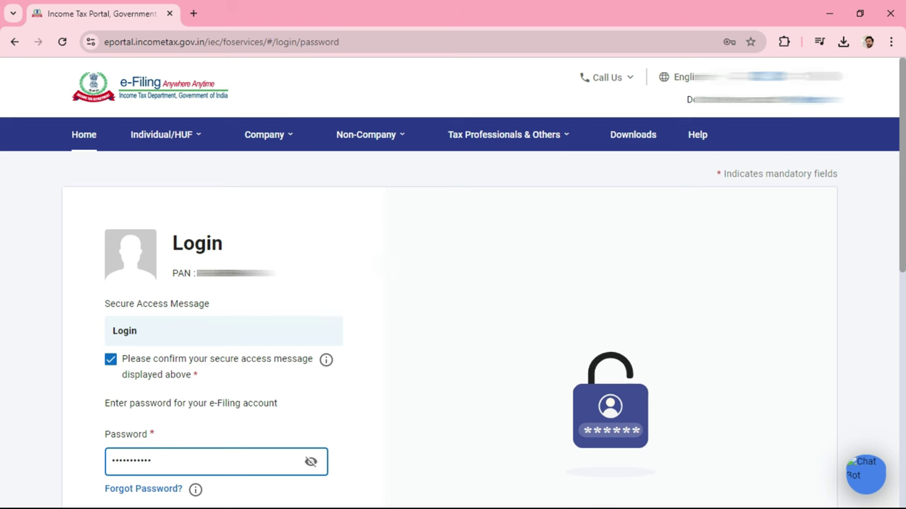
key("Return")
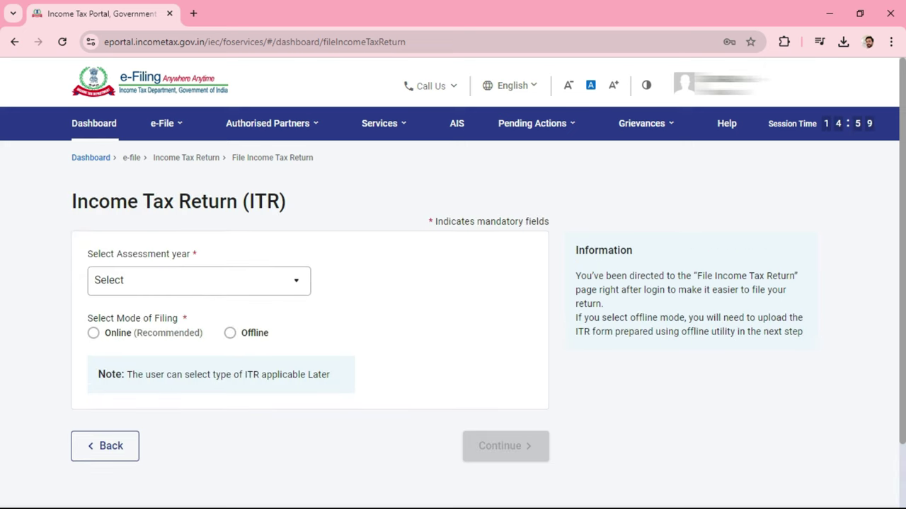
- From the dashboard, look up the refund failure reason in the A.Y. 2024-25 filed return's details
left_click(91, 157)
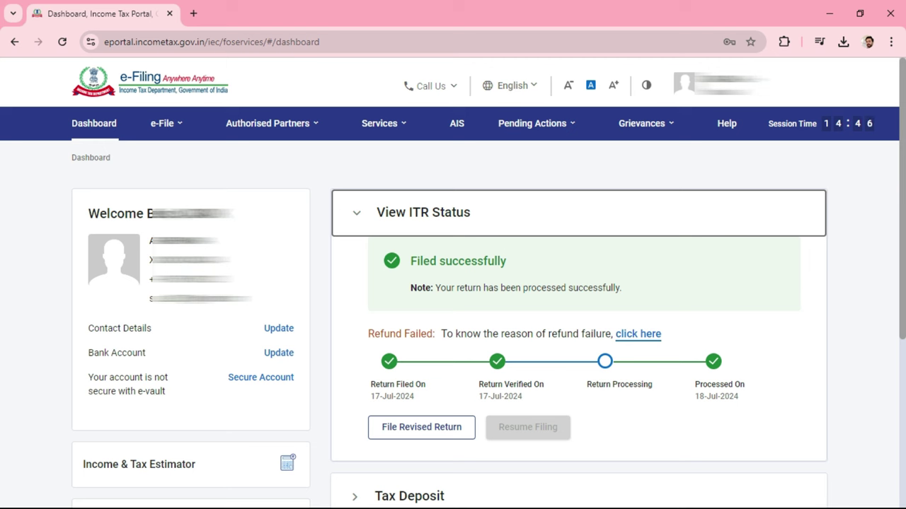
left_click(637, 334)
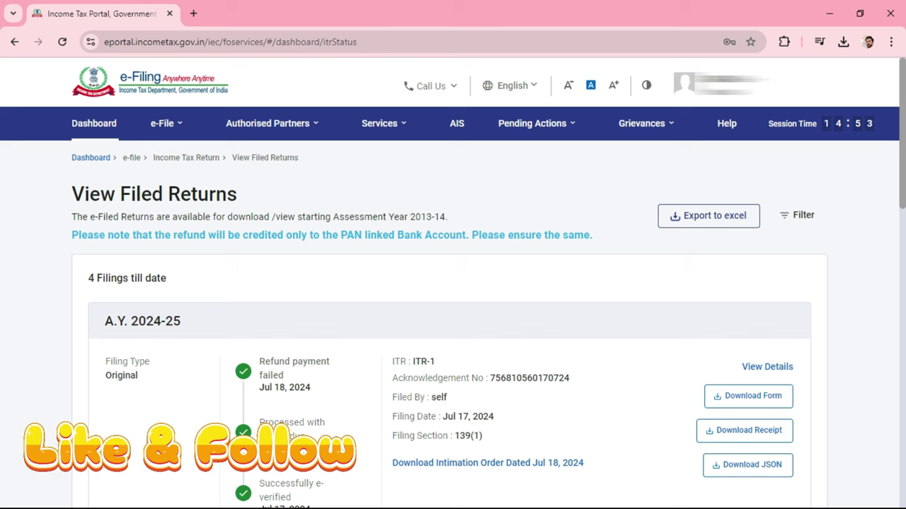
scroll(453, 318, "down", 2)
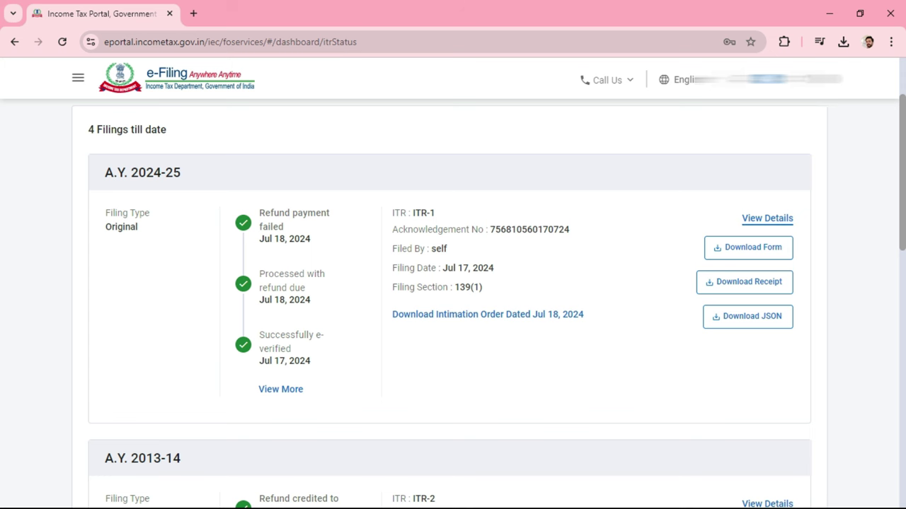
left_click(767, 218)
scroll(453, 298, "down", 1)
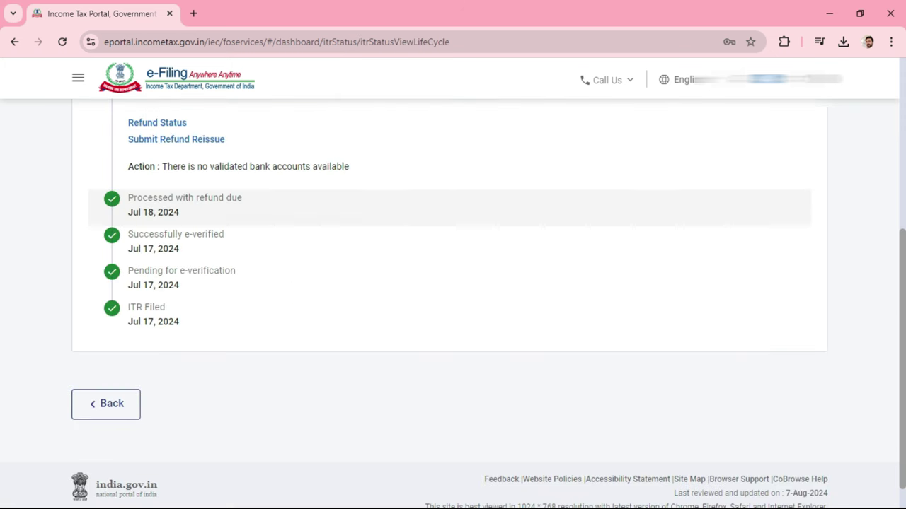
scroll(453, 297, "up", 3)
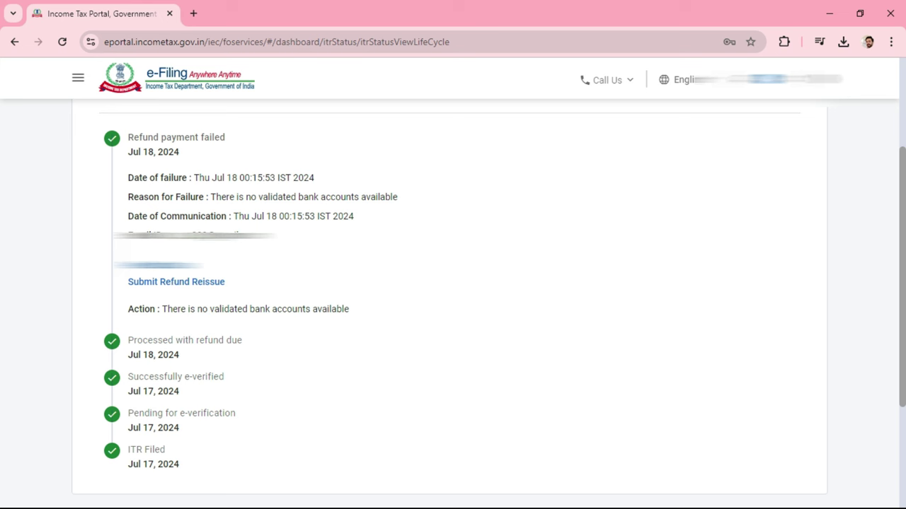
scroll(453, 304, "up", 1)
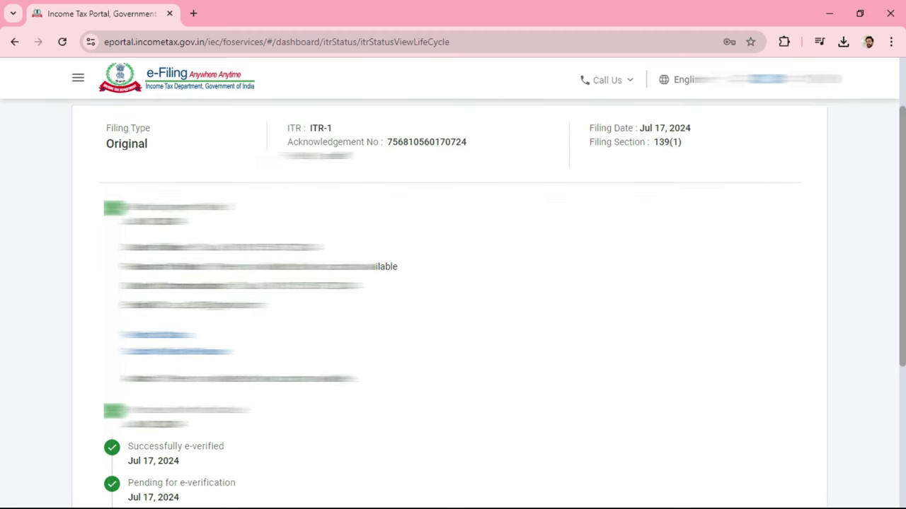
scroll(453, 304, "up", 2)
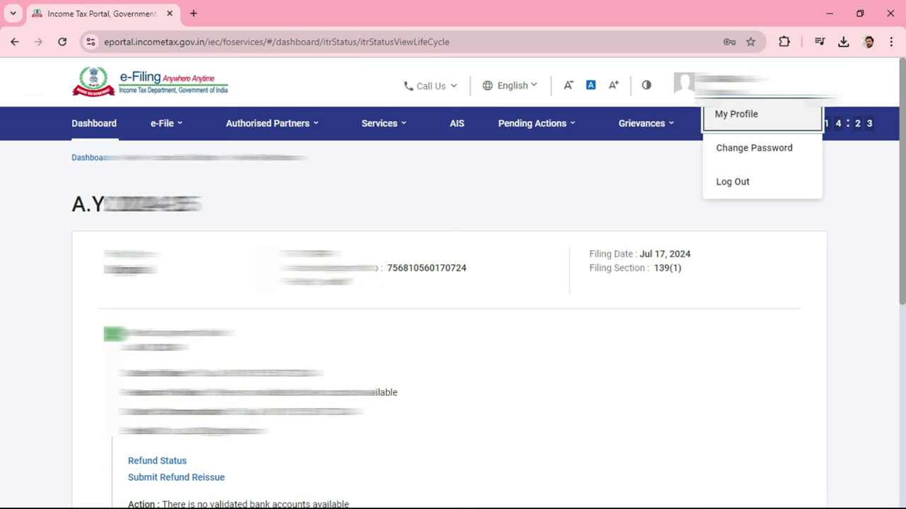
- Open the bank account section of the user profile
key("Return")
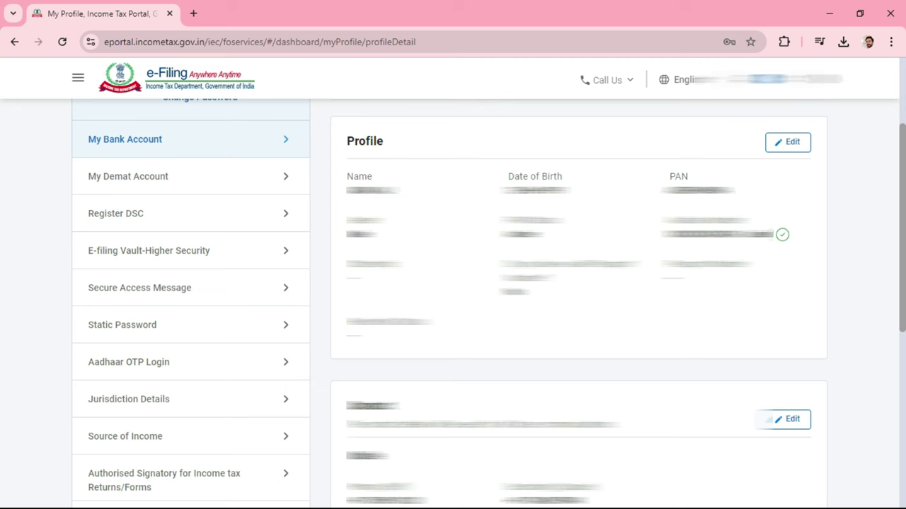
left_click(125, 138)
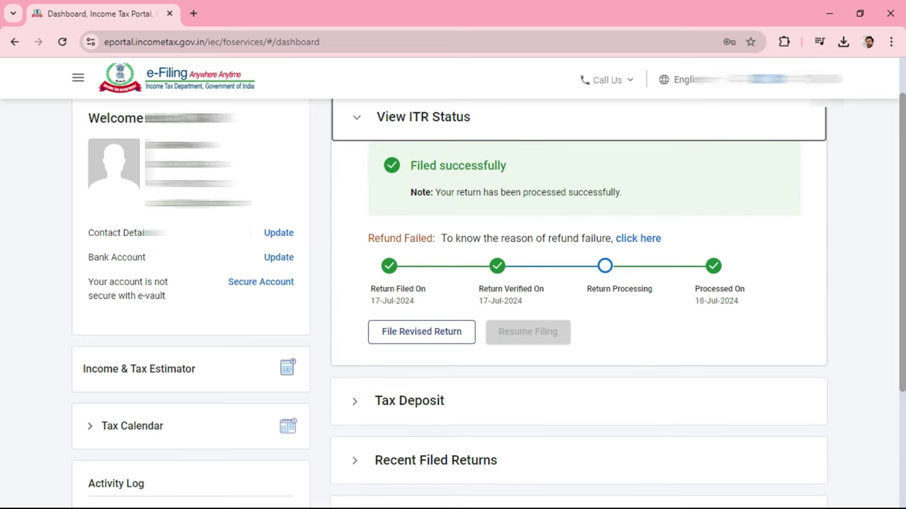
- Check the income tax refund status for assessment year 2024-25 through the filed return's details
left_click(638, 239)
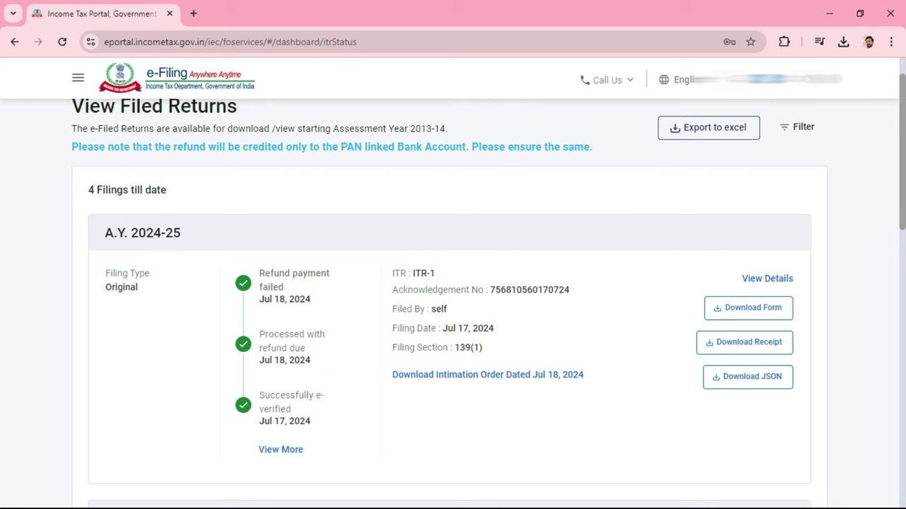
left_click(767, 278)
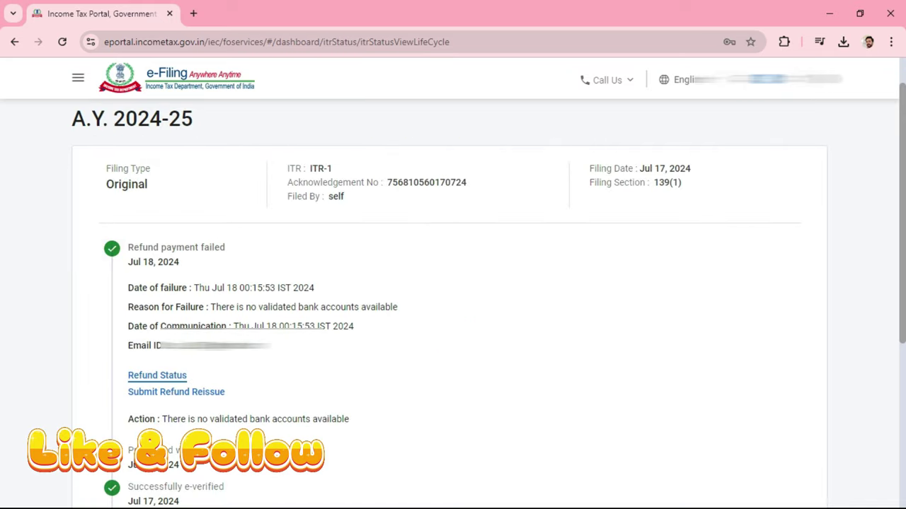
left_click(157, 376)
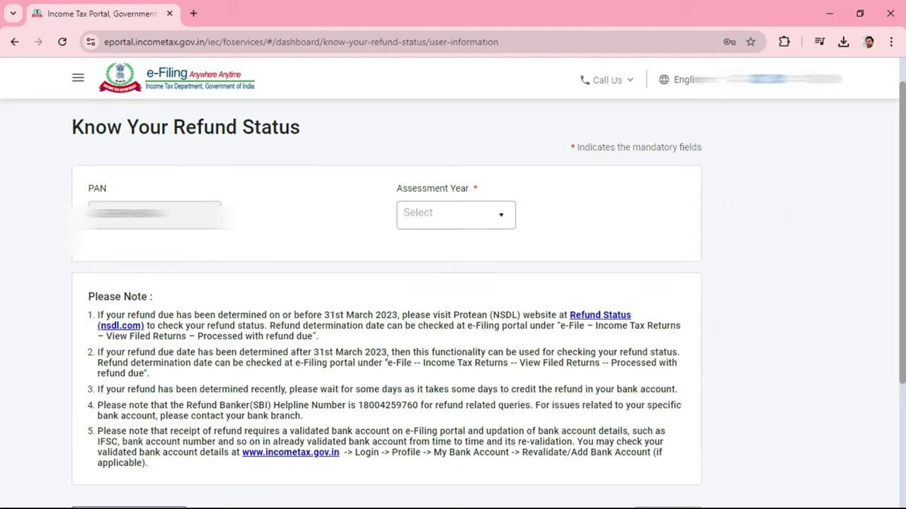
left_click(456, 215)
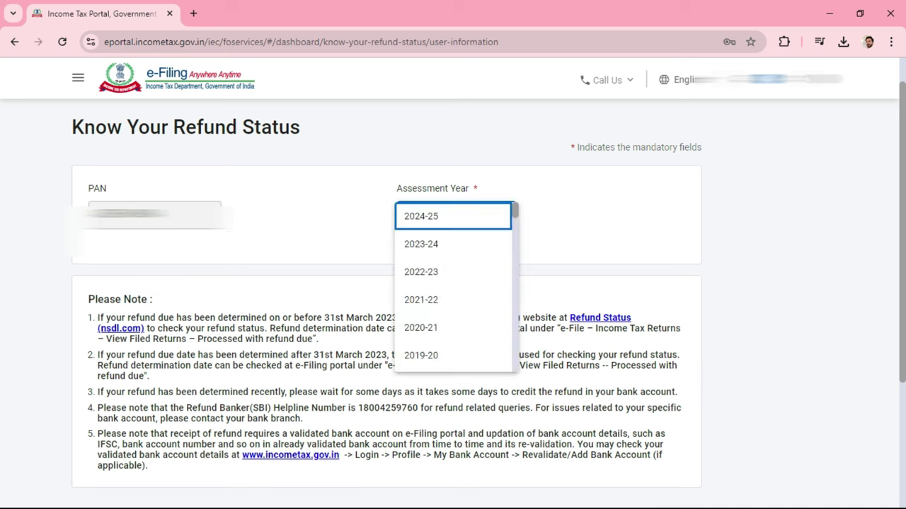
left_click(425, 216)
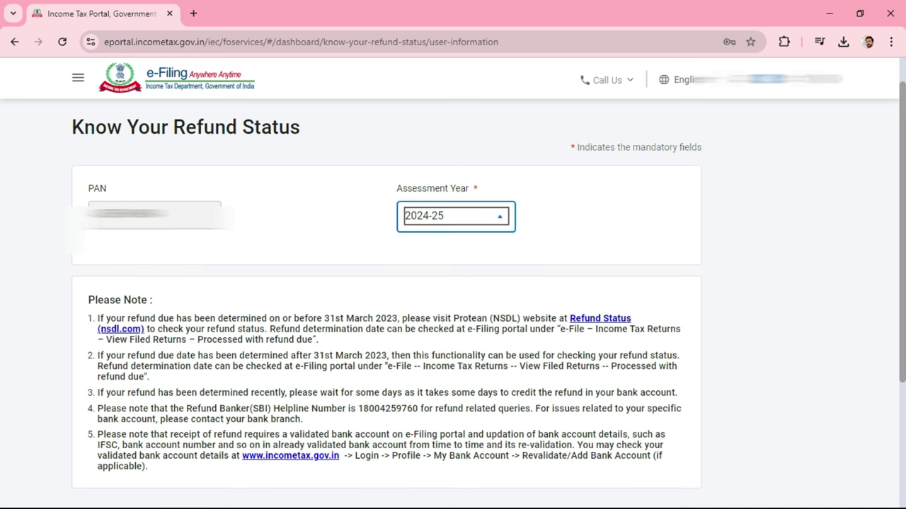
scroll(453, 283, "down", 2)
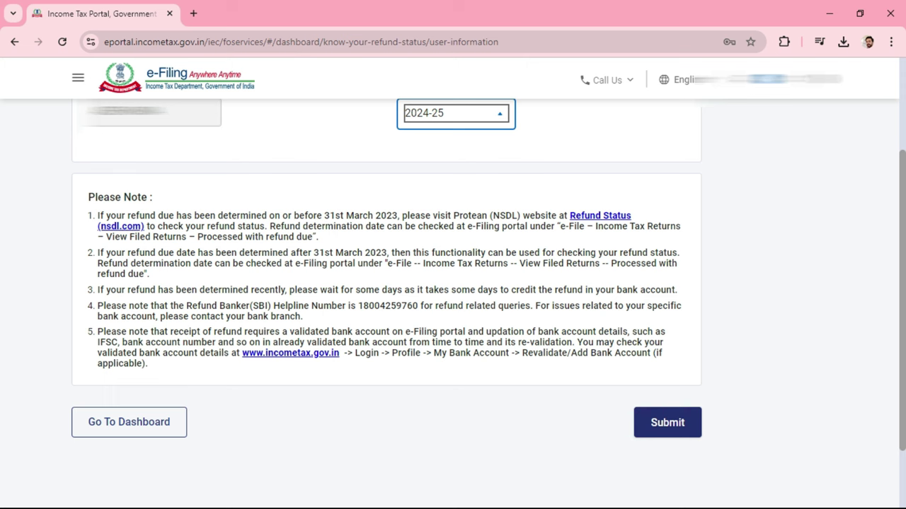
left_click(667, 422)
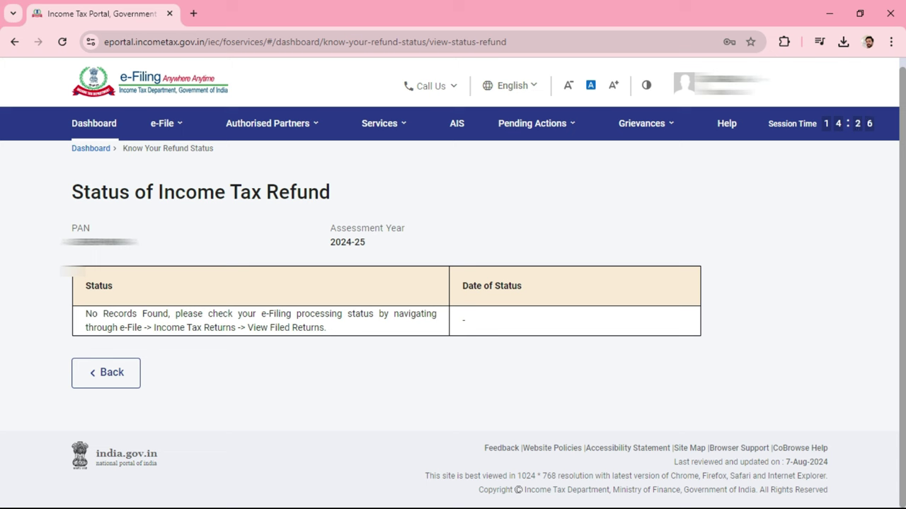
- Go back from the refund status to the A.Y. 2024-25 filed return's details and start a refund reissue request
left_click(105, 372)
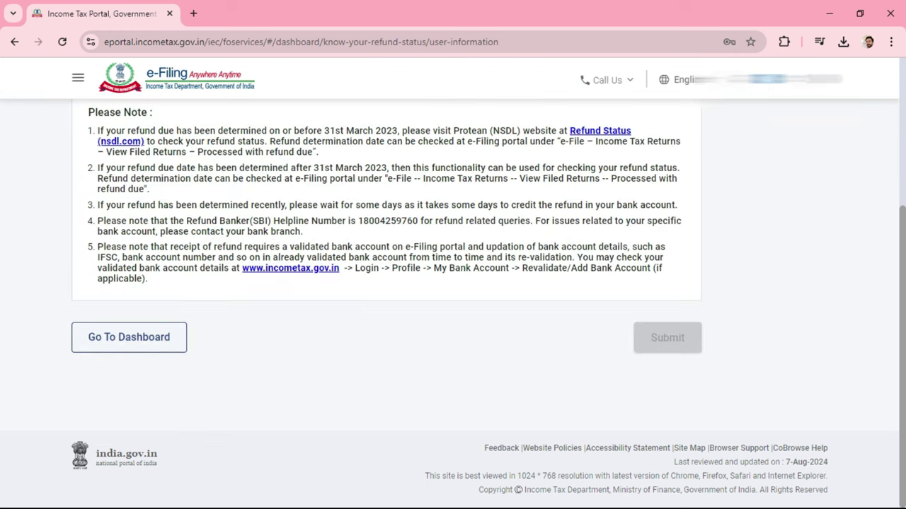
left_click(128, 336)
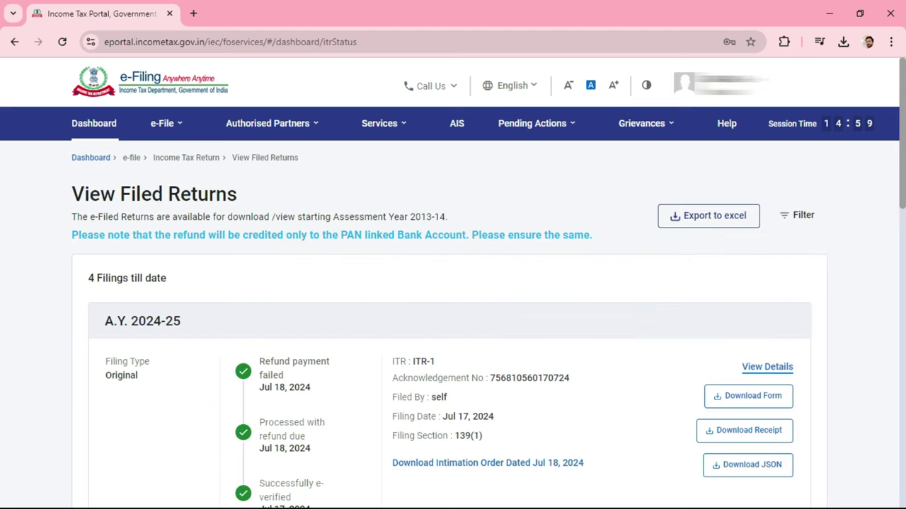
left_click(767, 366)
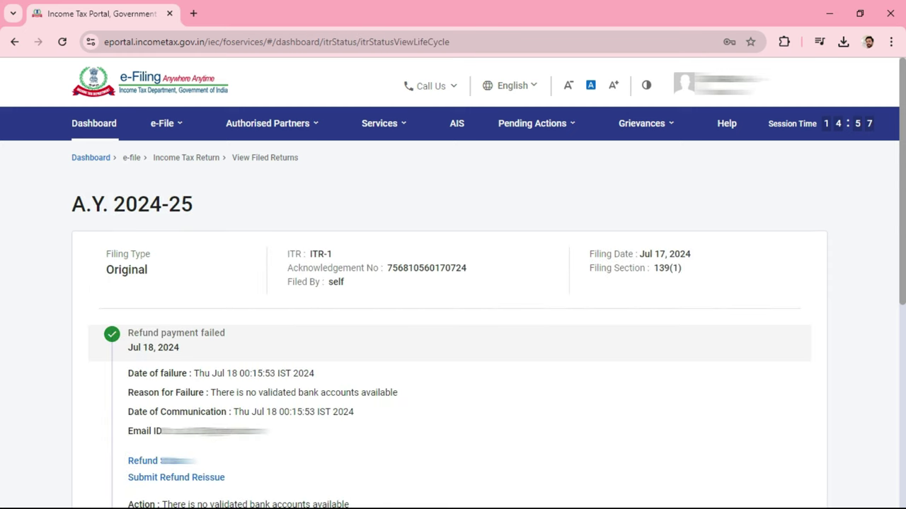
scroll(453, 283, "down", 1)
scroll(453, 297, "down", 1)
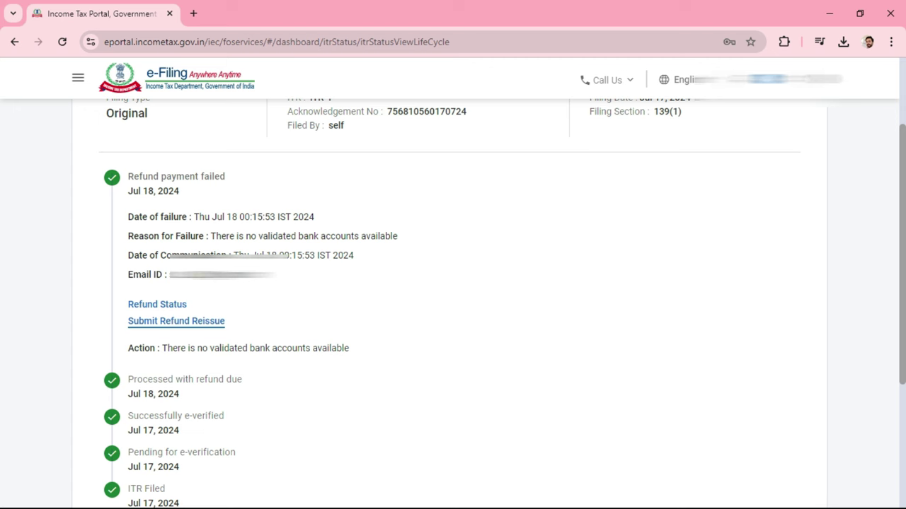
left_click(176, 321)
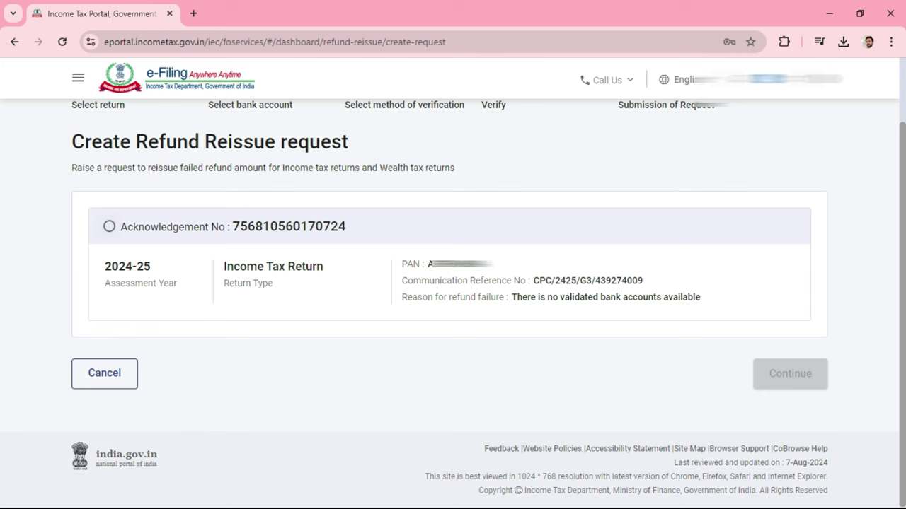
- Select the 2024-25 income tax return and the HDFC BANK account for the refund reissue, and proceed to verification
left_click(109, 226)
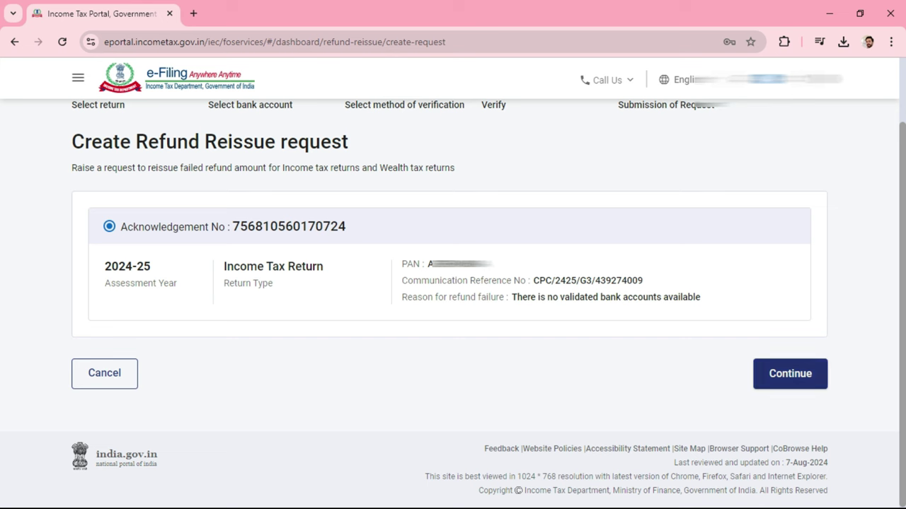
left_click(789, 374)
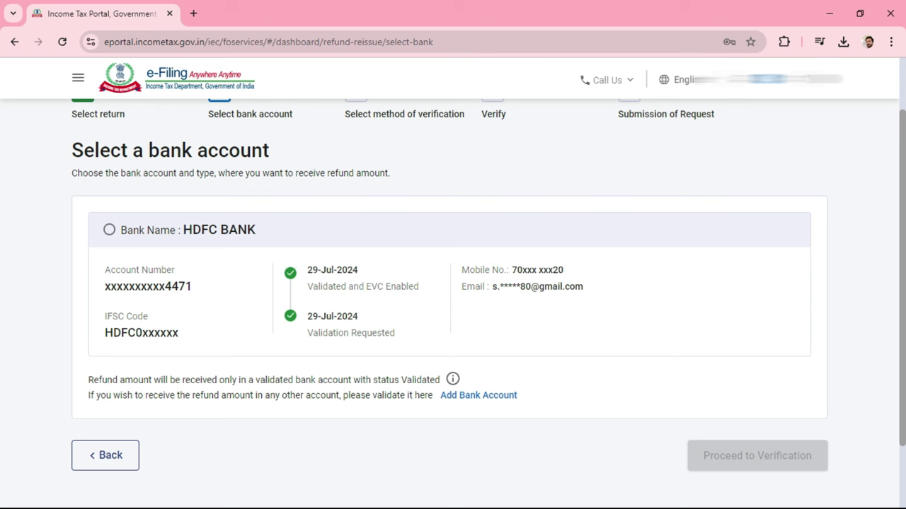
left_click(109, 229)
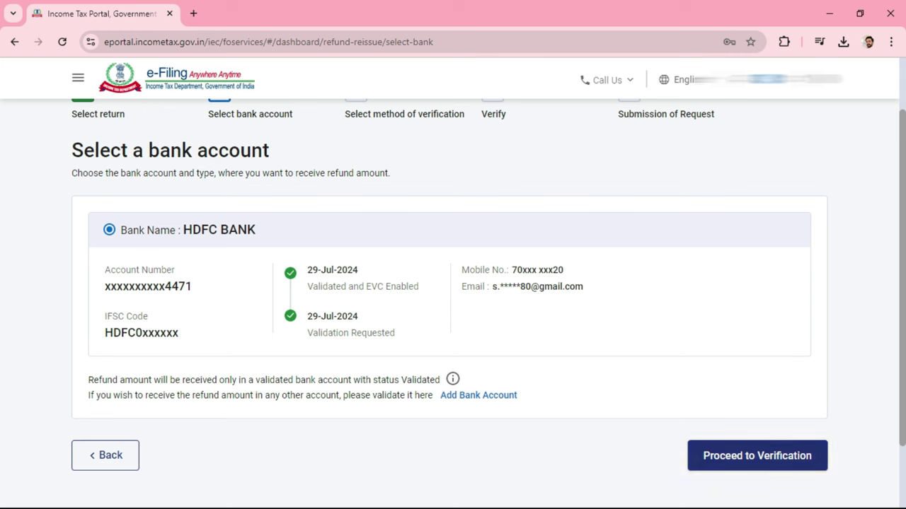
left_click(757, 456)
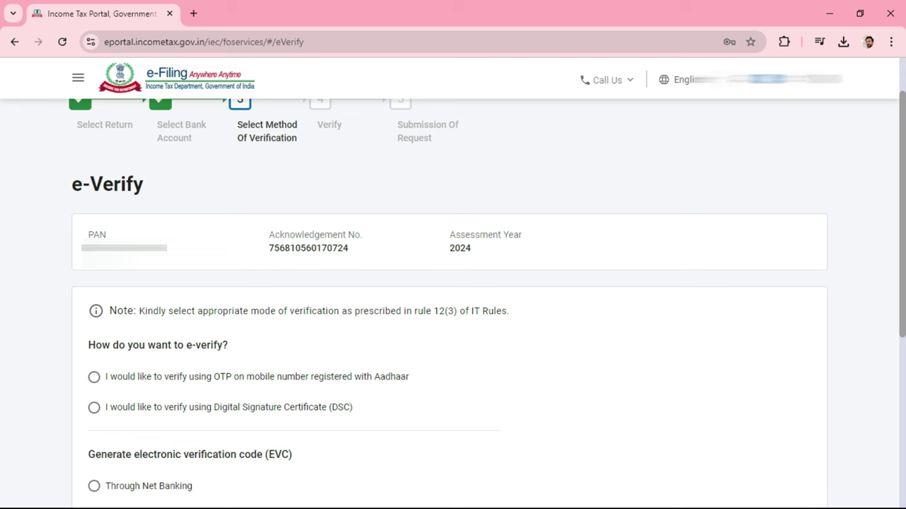
- Choose e-verification using OTP on the mobile number registered with Aadhaar and continue
scroll(453, 298, "down", 3)
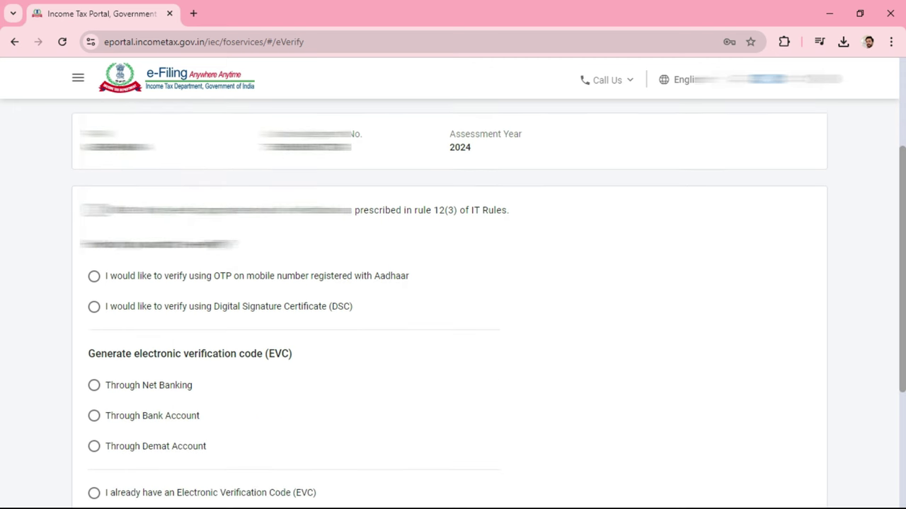
scroll(453, 297, "down", 2)
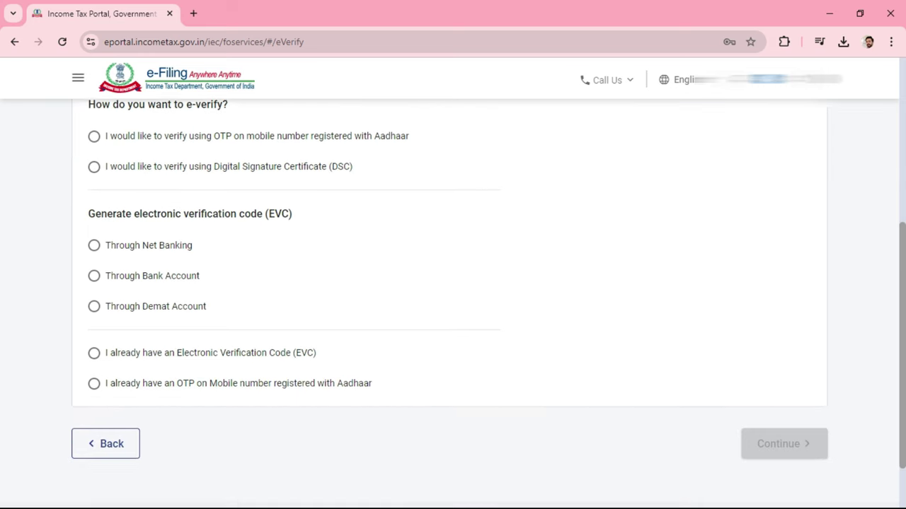
scroll(453, 298, "up", 1)
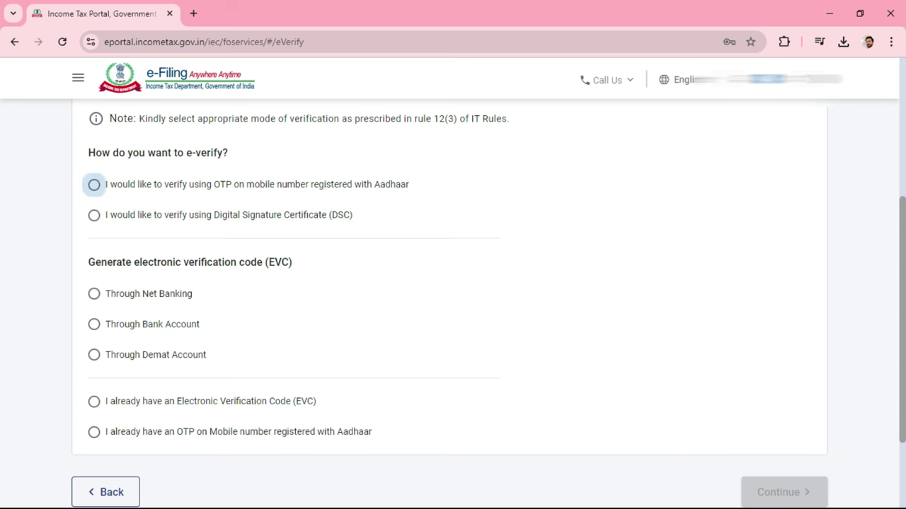
left_click(95, 185)
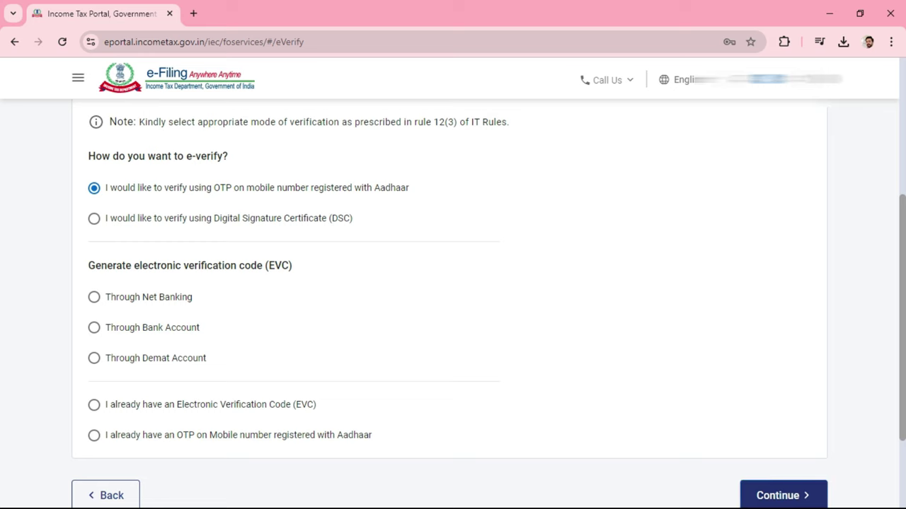
left_click(783, 496)
- Generate the Aadhaar OTP, enter the received code, and validate it to submit the refund reissue request
left_click(283, 312)
left_click(490, 358)
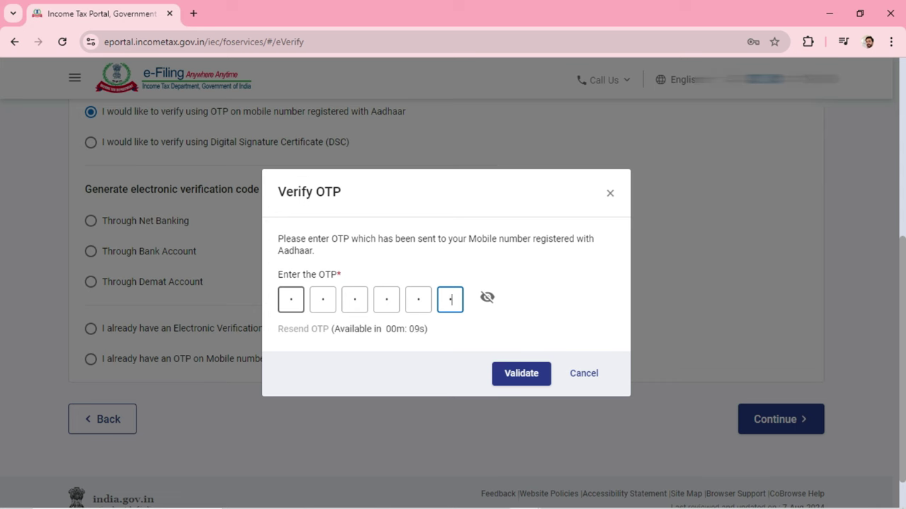
key("Tab")
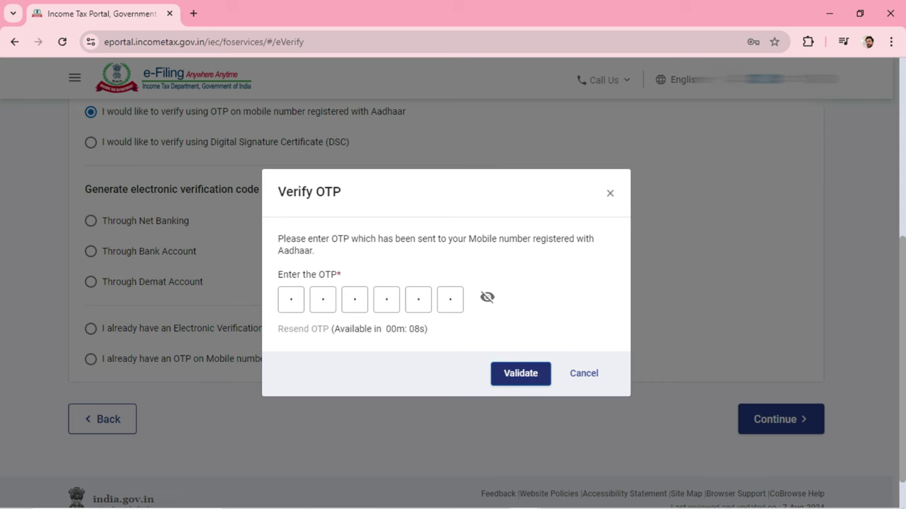
key("Return")
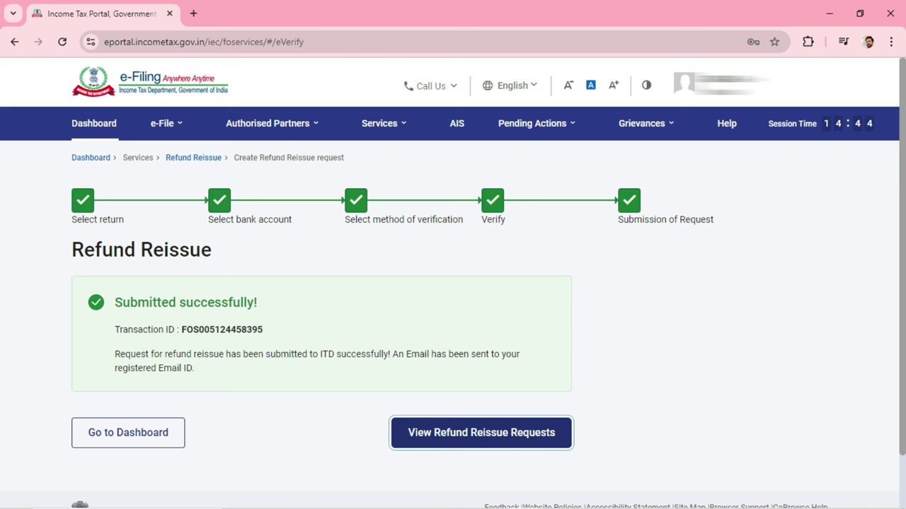
- View the submitted refund reissue requests and check the status of the one for assessment year 2024-25
left_click(482, 433)
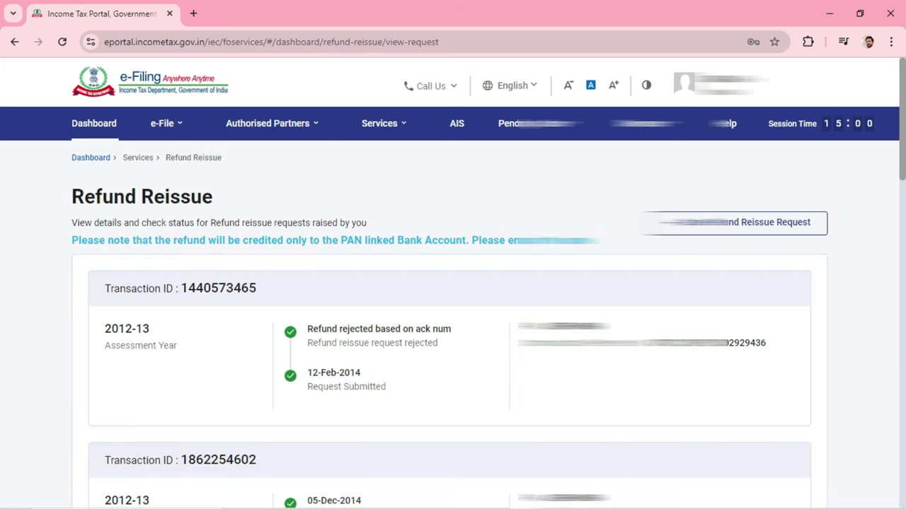
scroll(452, 305, "down", 4)
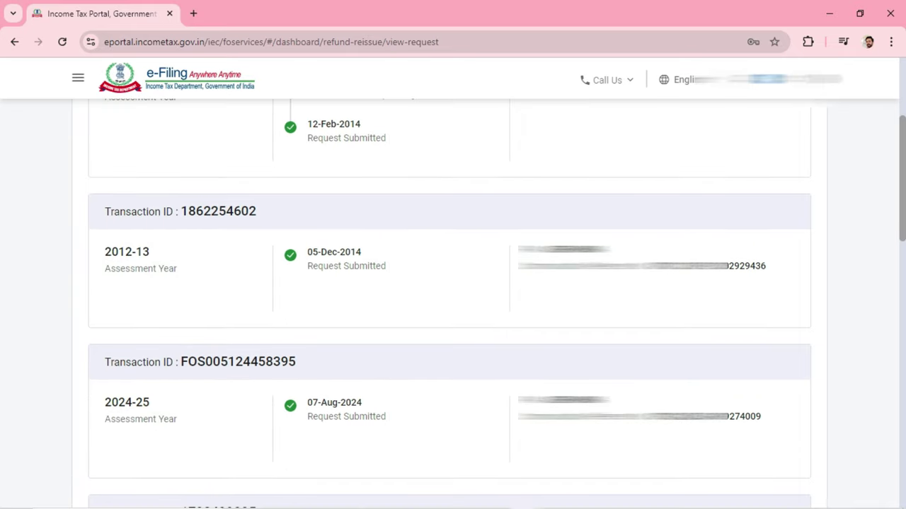
scroll(453, 304, "up", 4)
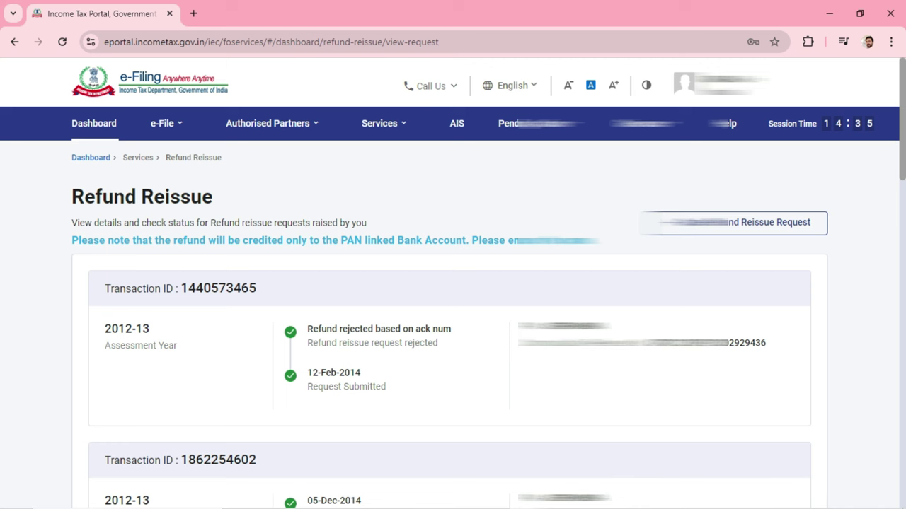
scroll(453, 304, "down", 1)
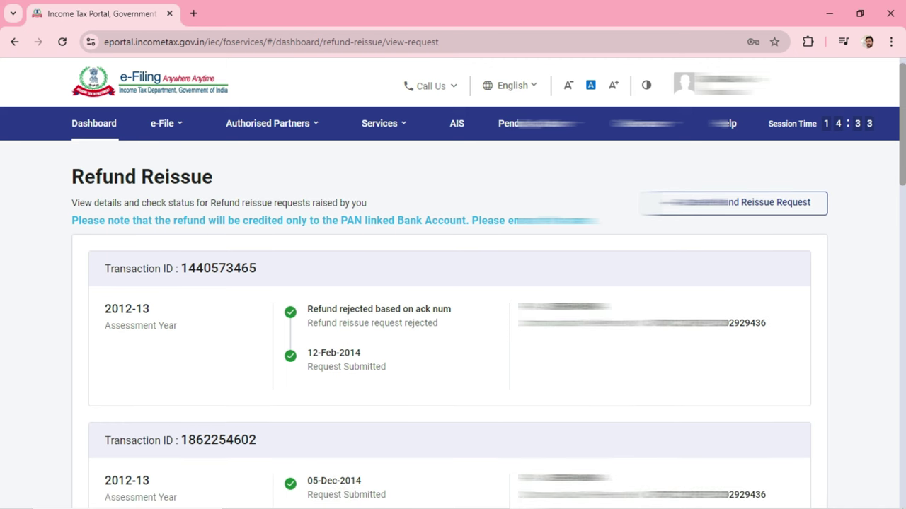
scroll(453, 305, "down", 4)
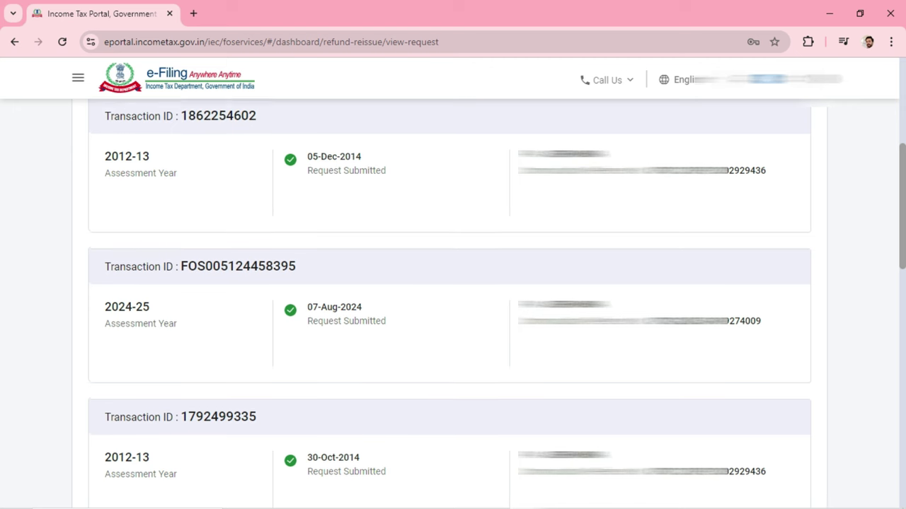
scroll(453, 305, "up", 5)
scroll(452, 304, "down", 1)
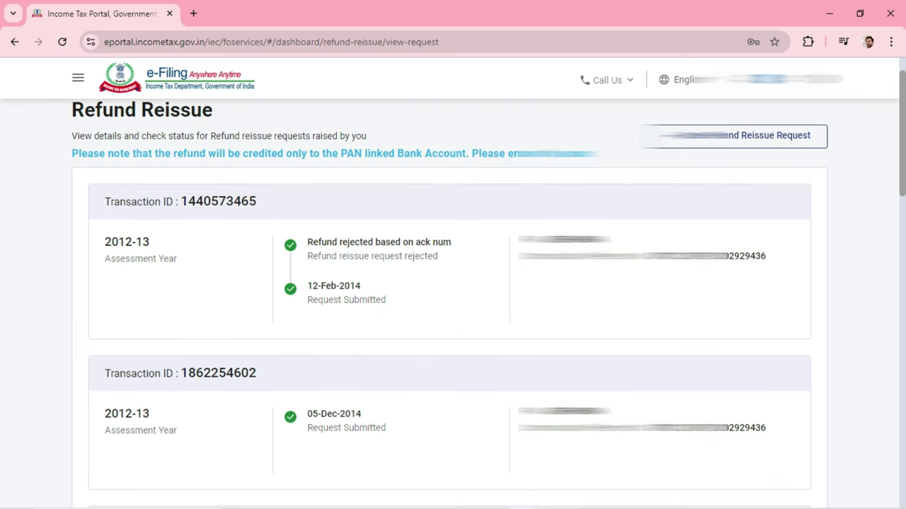